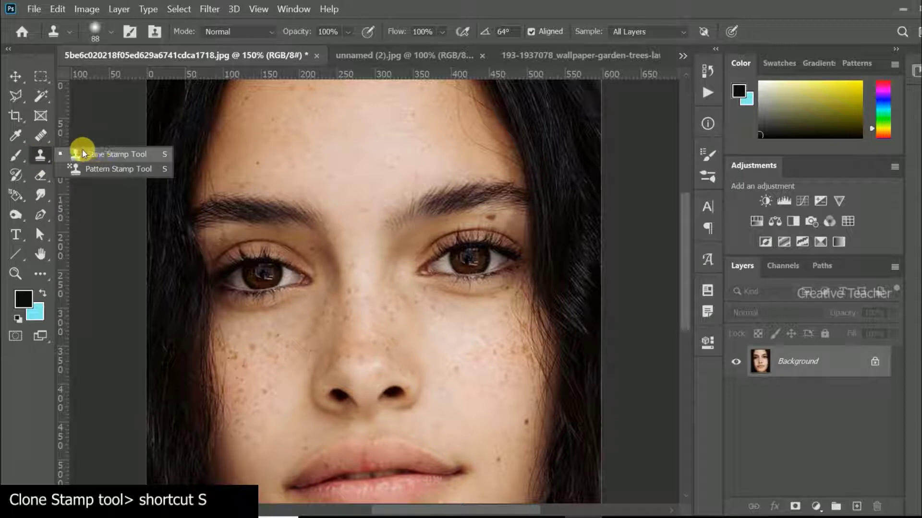
Set up the Clone Stamp tool with a 20 px brush at 0% hardness.
click(102, 153)
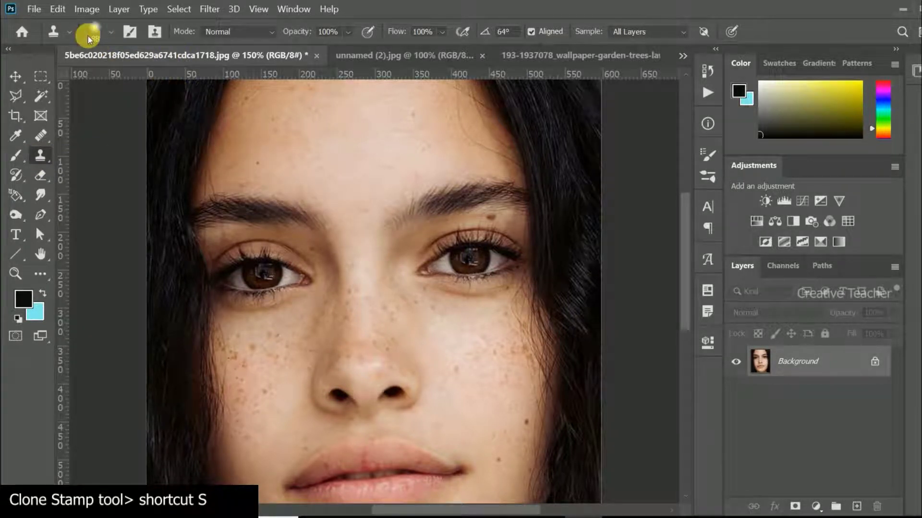
click(113, 32)
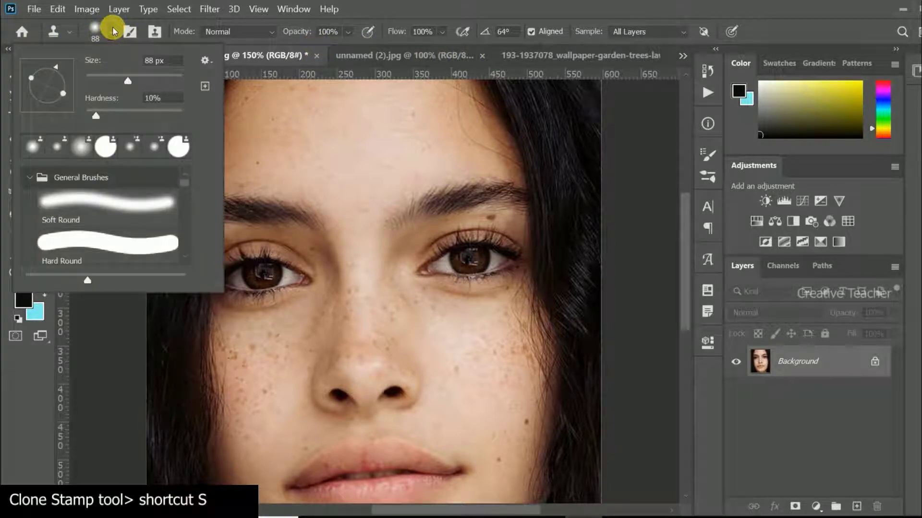
click(115, 85)
mouse_move(93, 115)
mouse_down()
mouse_move(111, 117)
mouse_move(86, 116)
mouse_up()
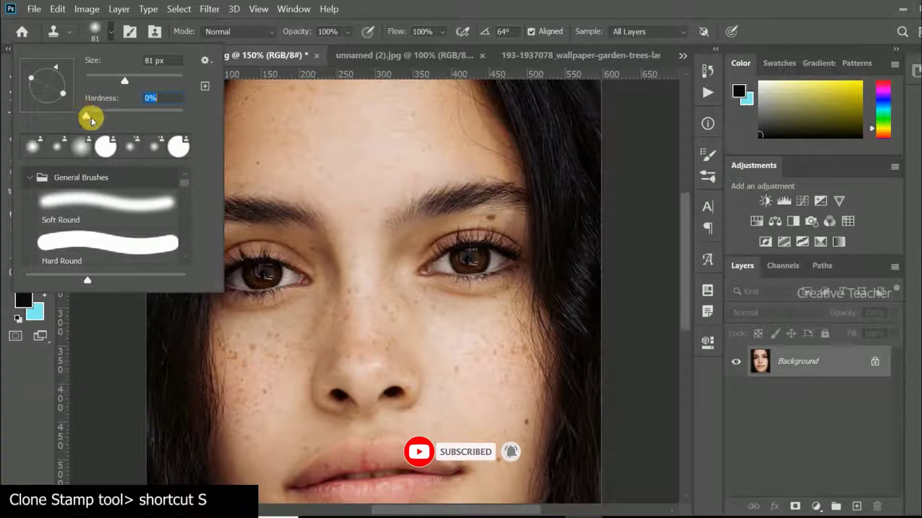
mouse_move(107, 79)
mouse_down()
mouse_move(99, 78)
mouse_move(115, 82)
mouse_move(99, 82)
mouse_up()
key(Return)
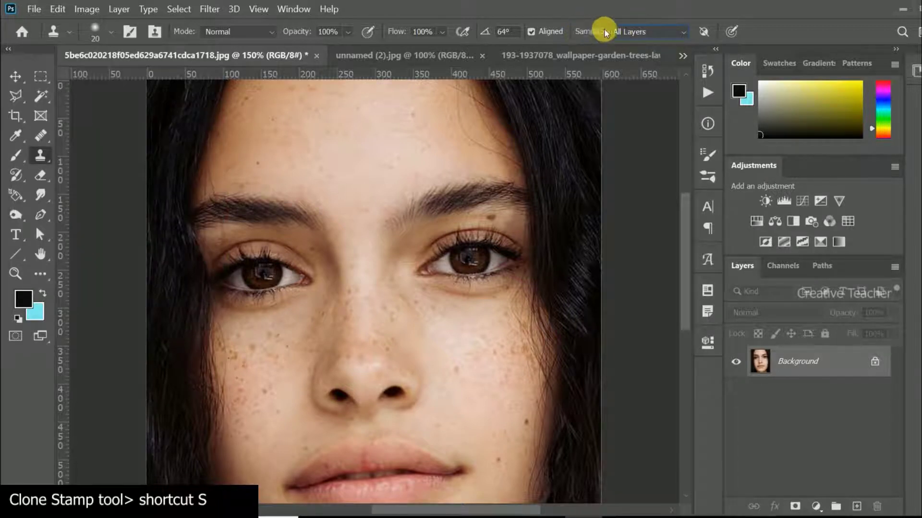
Set the Clone Stamp to sample All Layers and add an empty layer above the Background.
click(679, 32)
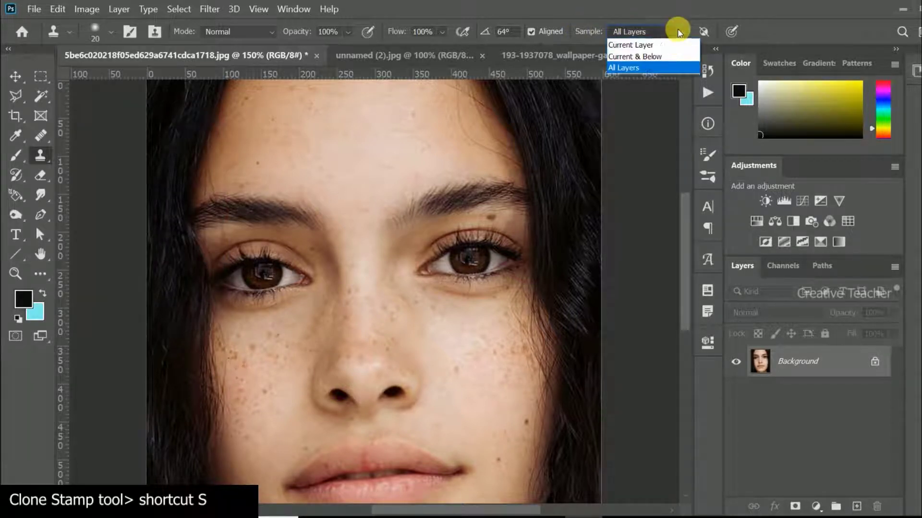
click(630, 70)
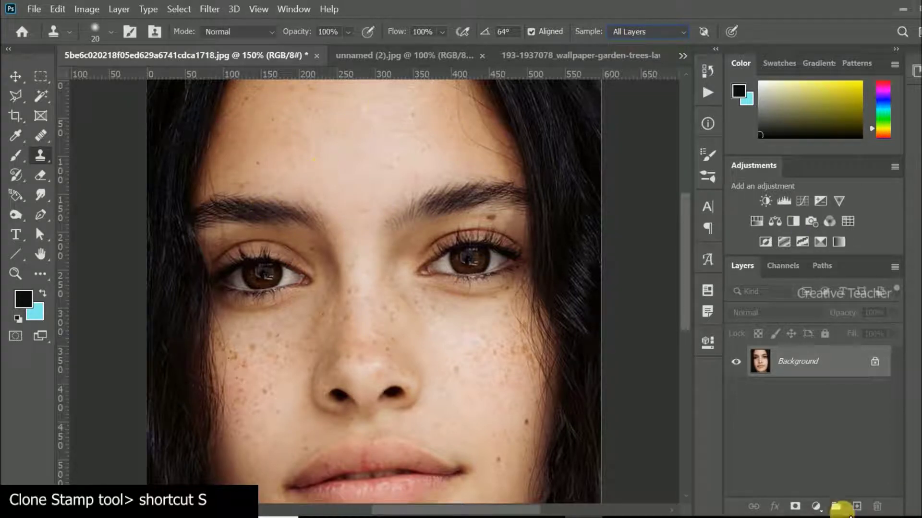
click(857, 507)
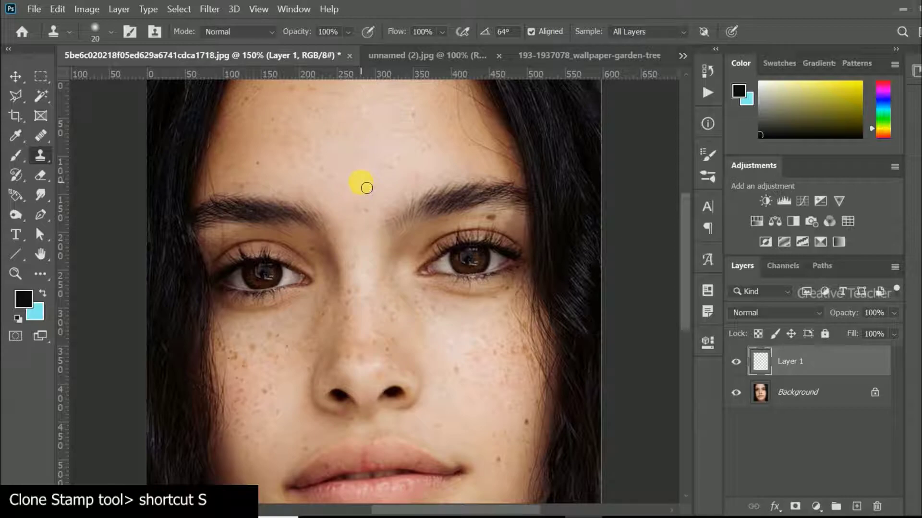
Enlarge the brush to 40 px and clone clean skin over the freckles in the middle of the forehead.
key(bracketright)
key(bracketright)
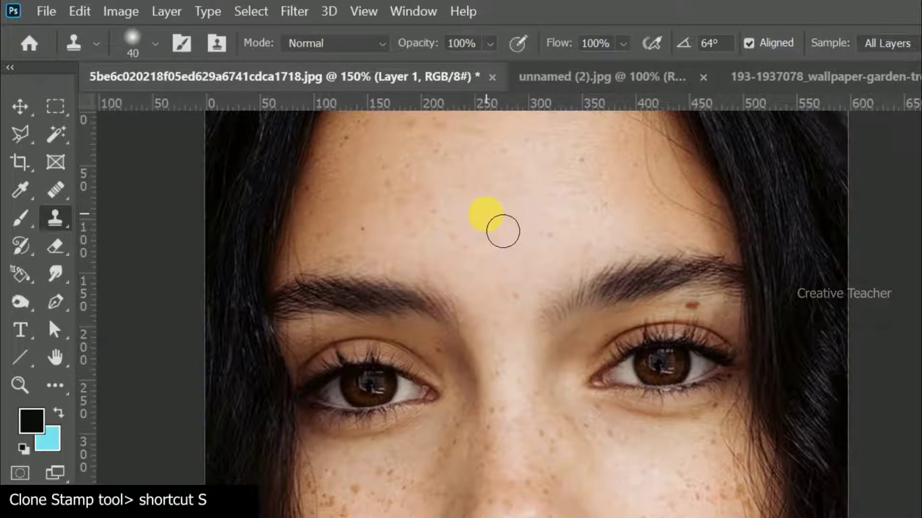
key(alt)
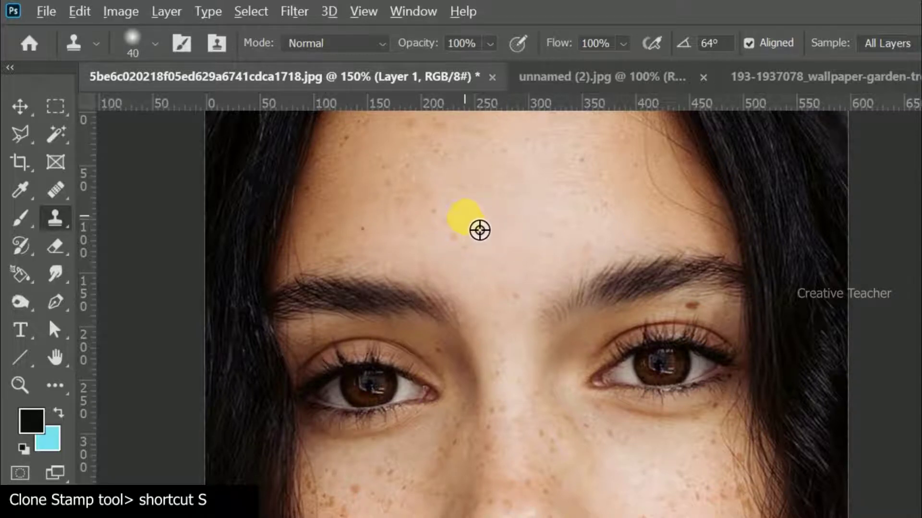
alt+click(479, 229)
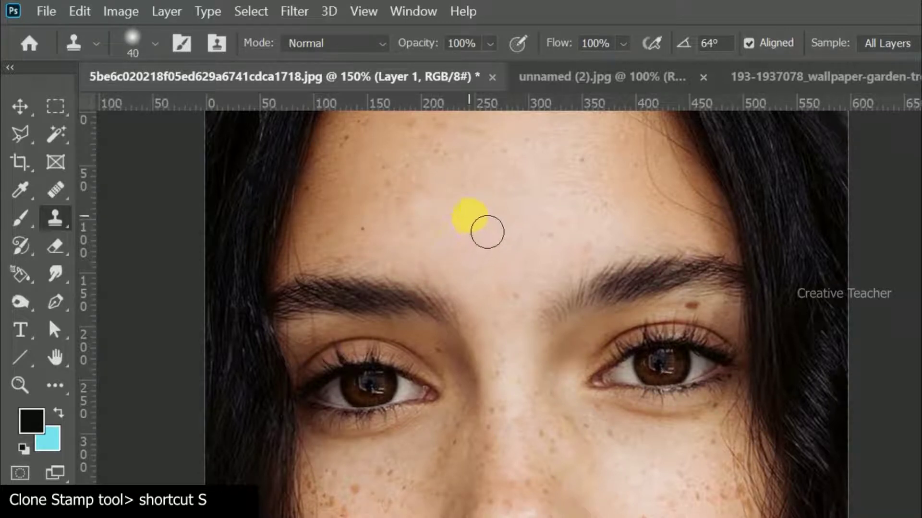
alt+click(486, 237)
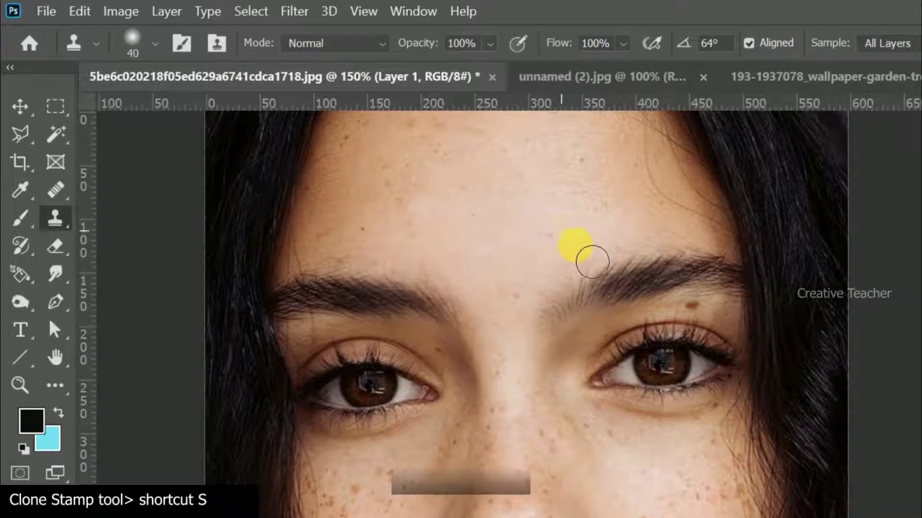
alt+click(488, 243)
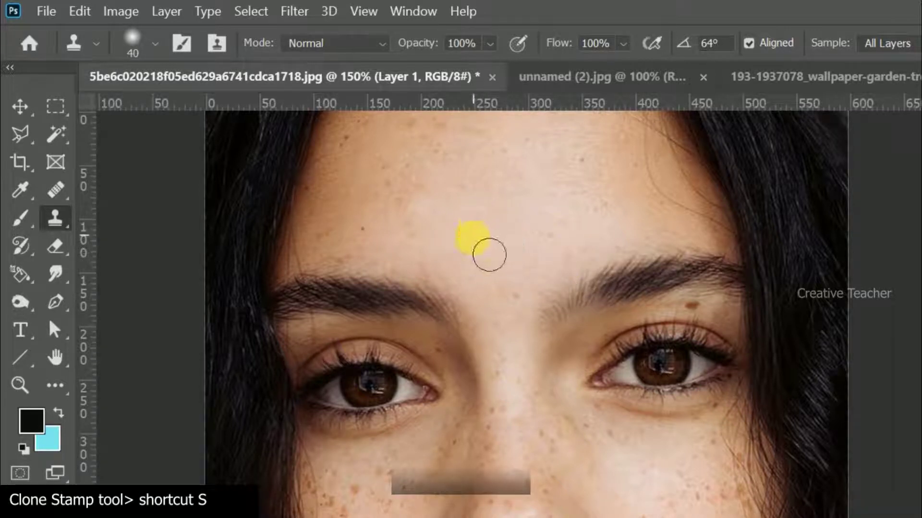
alt+click(457, 226)
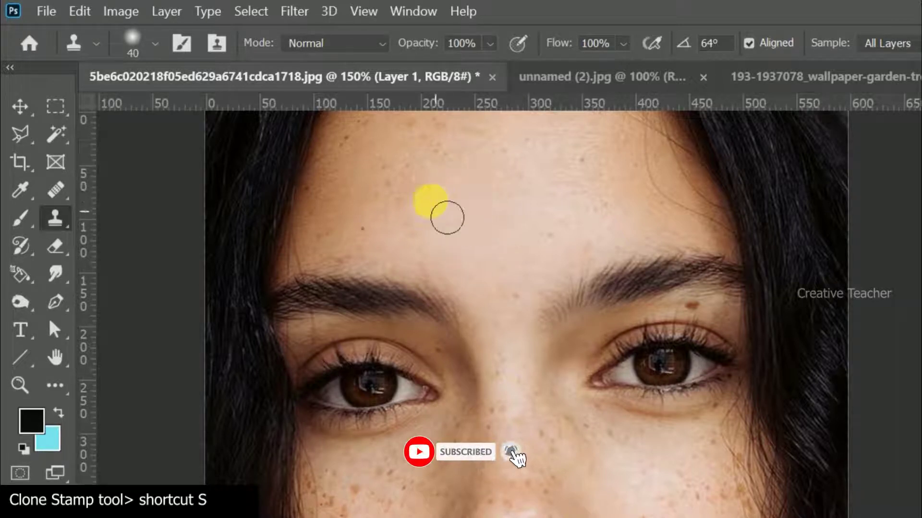
Clone nearby skin over the spots on the left part of the forehead above the eyebrow.
click(418, 174)
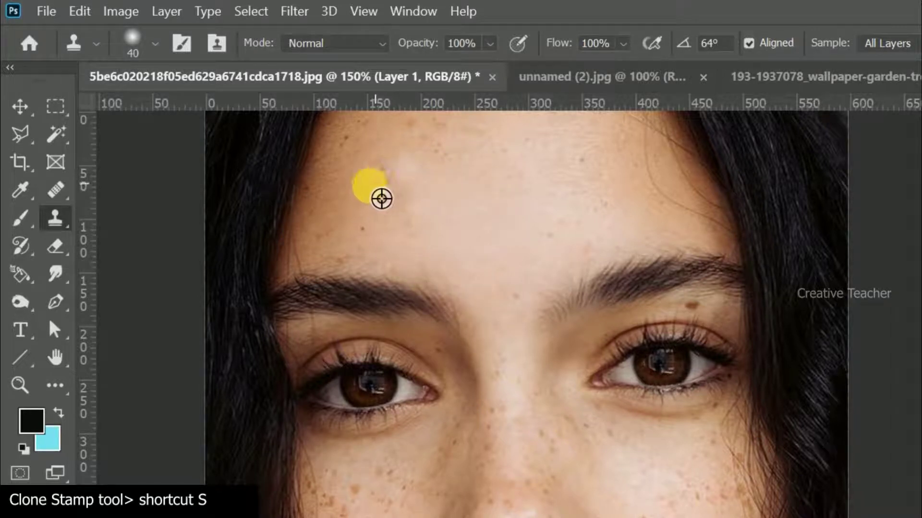
alt+click(384, 190)
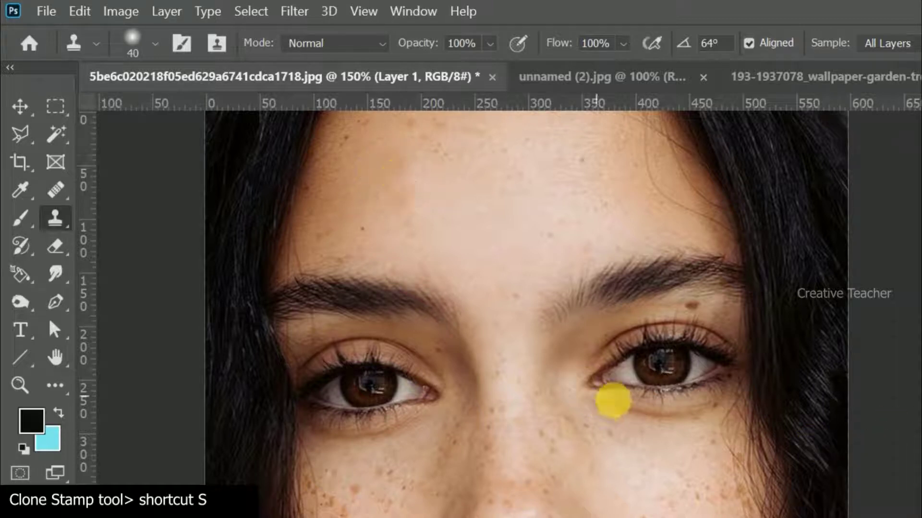
alt+click(369, 197)
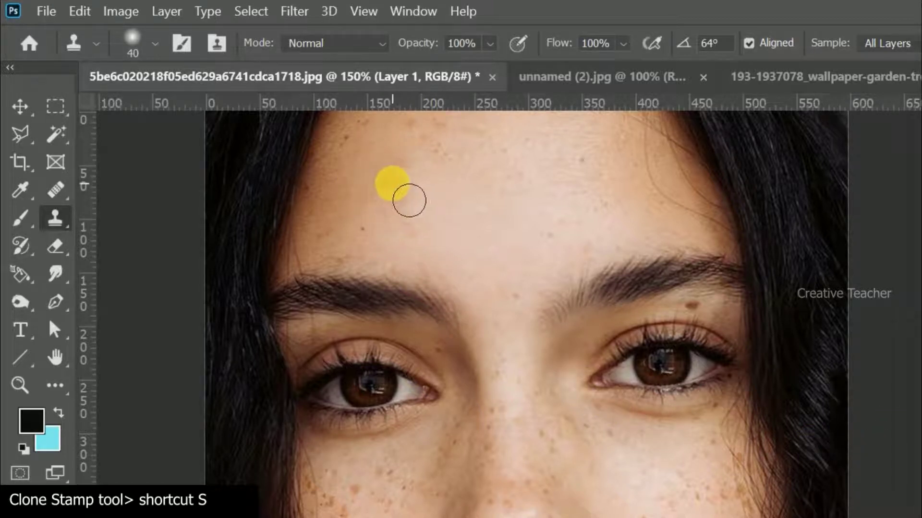
click(405, 199)
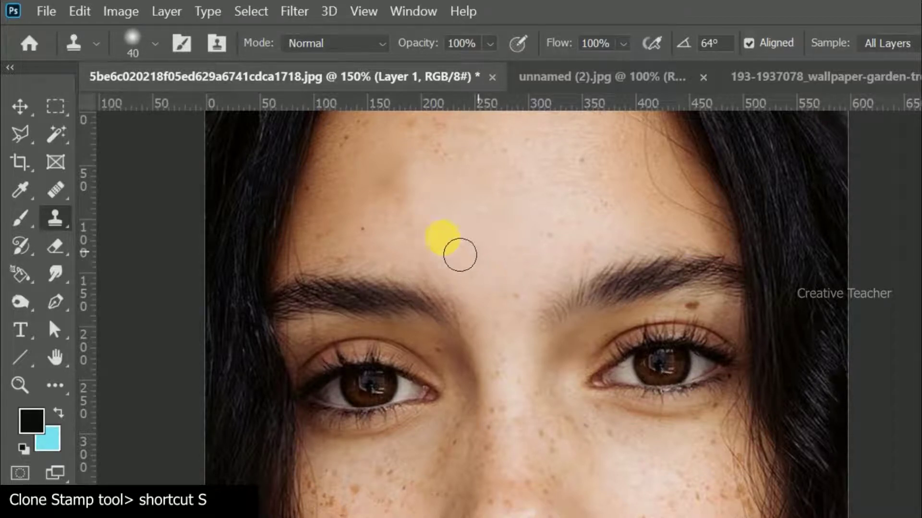
Retouch the remaining spots on the upper middle of the forehead with the Healing Brush tool.
click(55, 197)
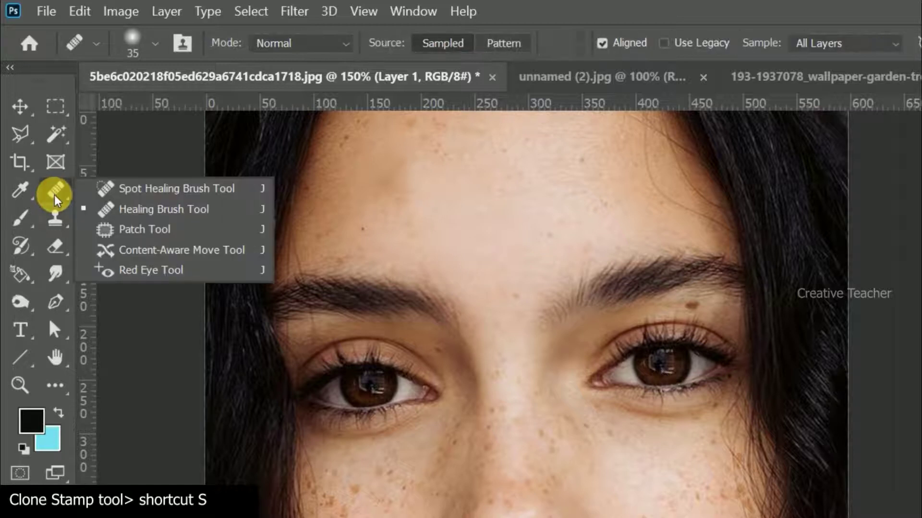
click(130, 213)
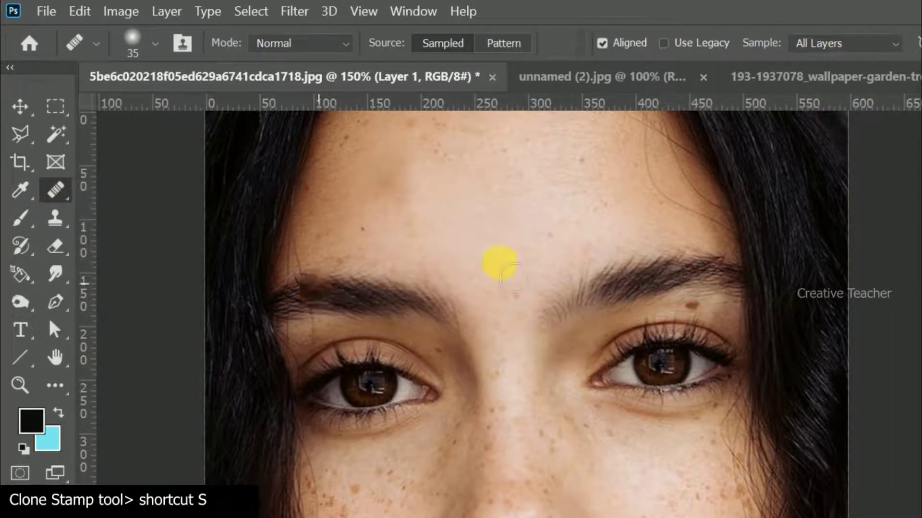
mouse_move(459, 224)
mouse_down()
mouse_move(481, 231)
mouse_move(457, 223)
mouse_move(438, 150)
mouse_up()
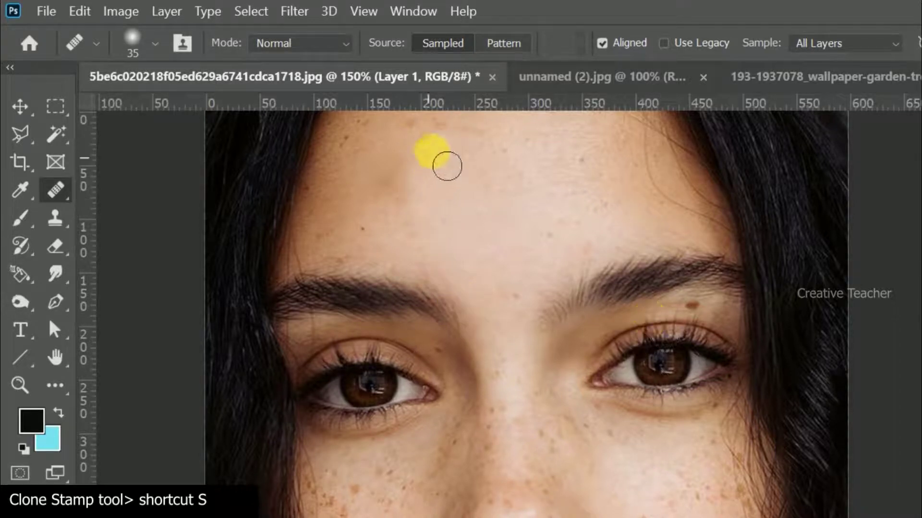
mouse_move(476, 236)
mouse_down()
mouse_move(434, 170)
mouse_move(464, 143)
mouse_move(522, 217)
mouse_move(484, 275)
mouse_move(441, 239)
mouse_move(437, 163)
mouse_up()
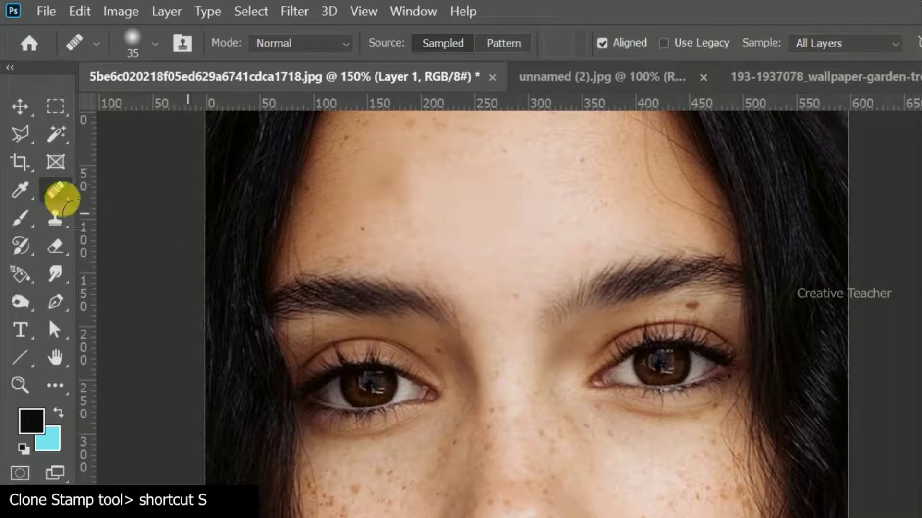
Clone bright skin from the middle of the forehead onto its darker left side with the Clone Stamp tool.
click(48, 226)
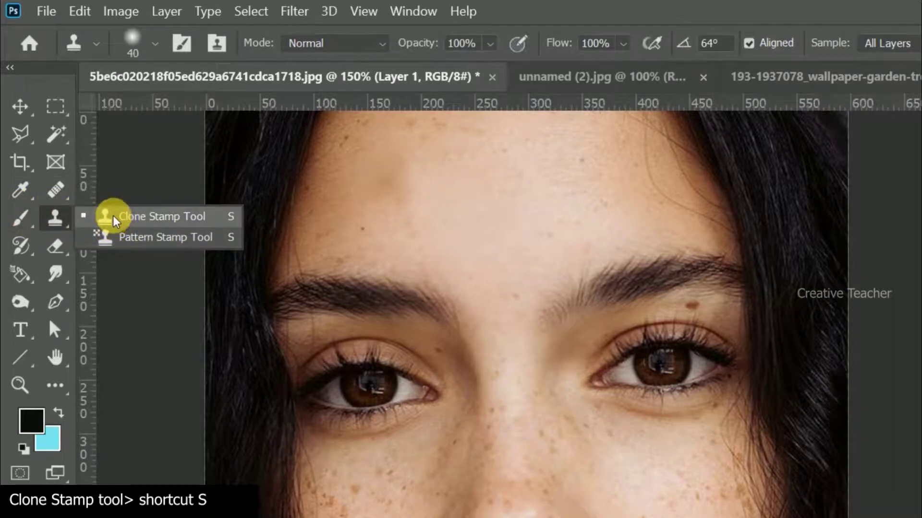
alt+click(553, 178)
drag(445, 224, 463, 241)
click(356, 216)
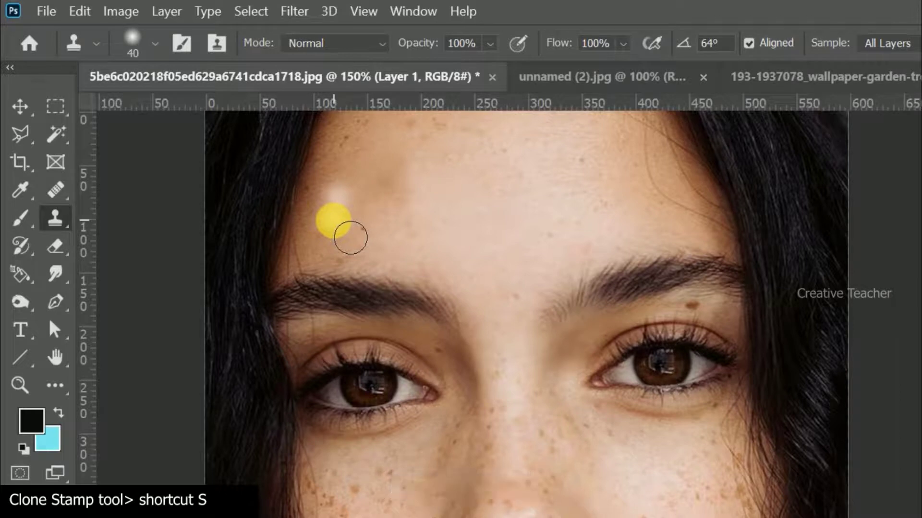
click(563, 79)
click(264, 86)
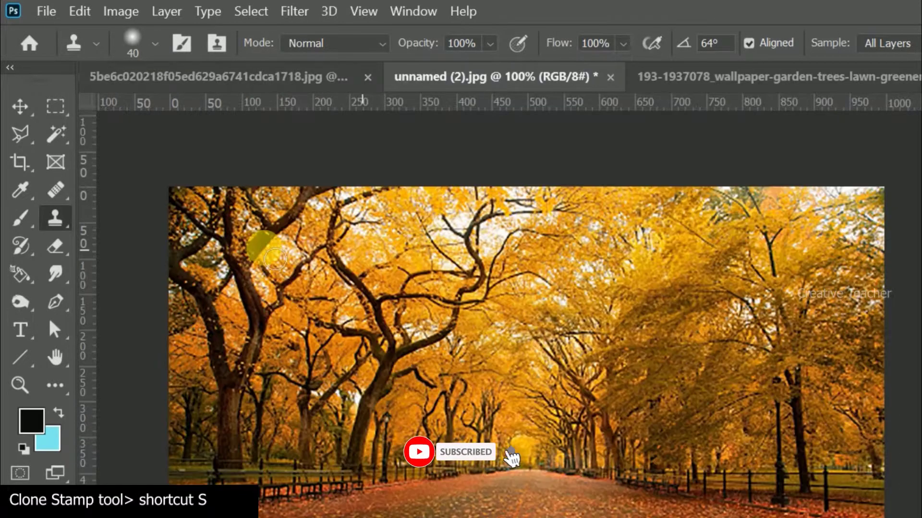
click(737, 84)
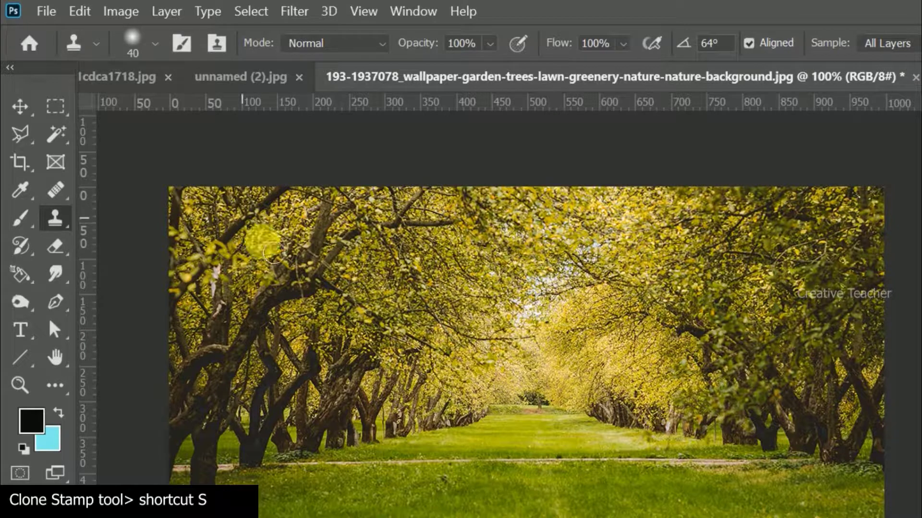
click(260, 76)
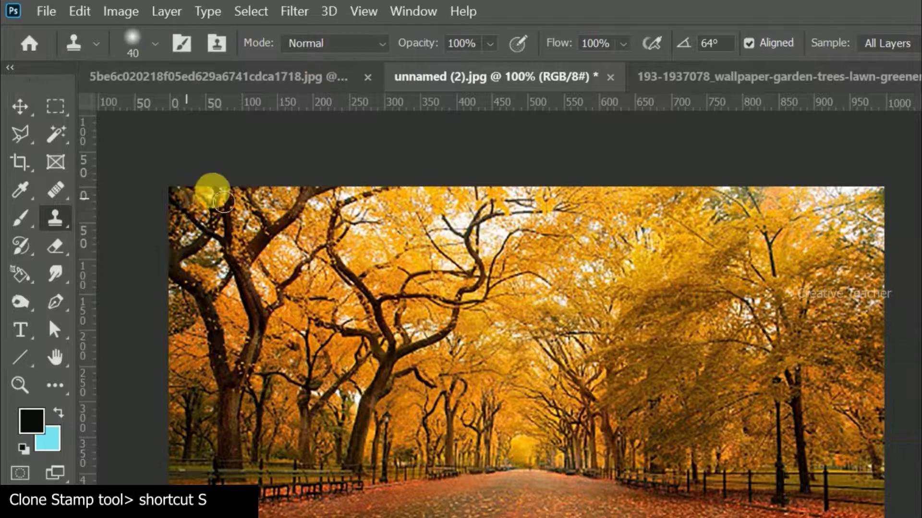
mouse_move(187, 225)
mouse_down()
mouse_move(287, 231)
mouse_move(324, 252)
mouse_move(286, 222)
mouse_move(528, 226)
mouse_move(379, 286)
mouse_move(373, 309)
mouse_move(164, 339)
mouse_move(464, 382)
mouse_up()
mouse_move(346, 297)
mouse_down()
mouse_move(206, 418)
mouse_move(251, 336)
mouse_move(255, 452)
mouse_move(393, 405)
mouse_move(412, 421)
mouse_up()
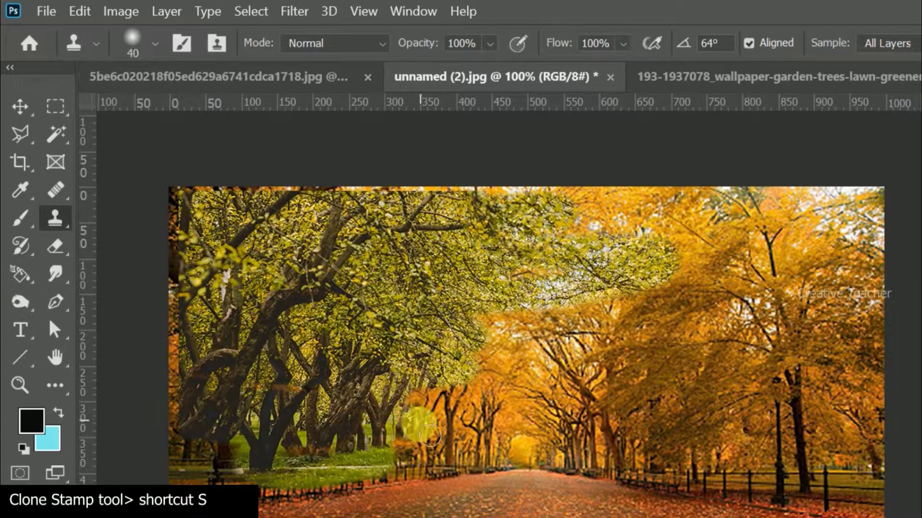
click(686, 509)
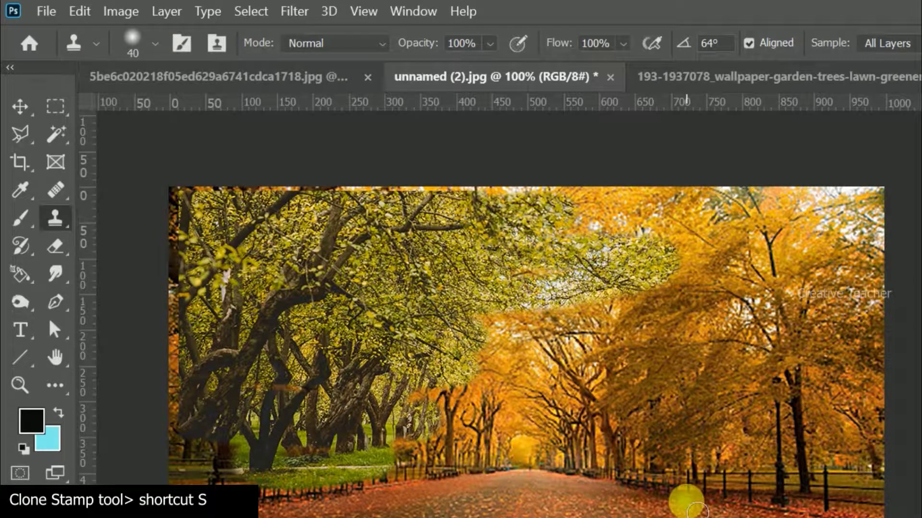
mouse_move(696, 510)
mouse_down()
mouse_move(667, 498)
mouse_move(557, 397)
mouse_up()
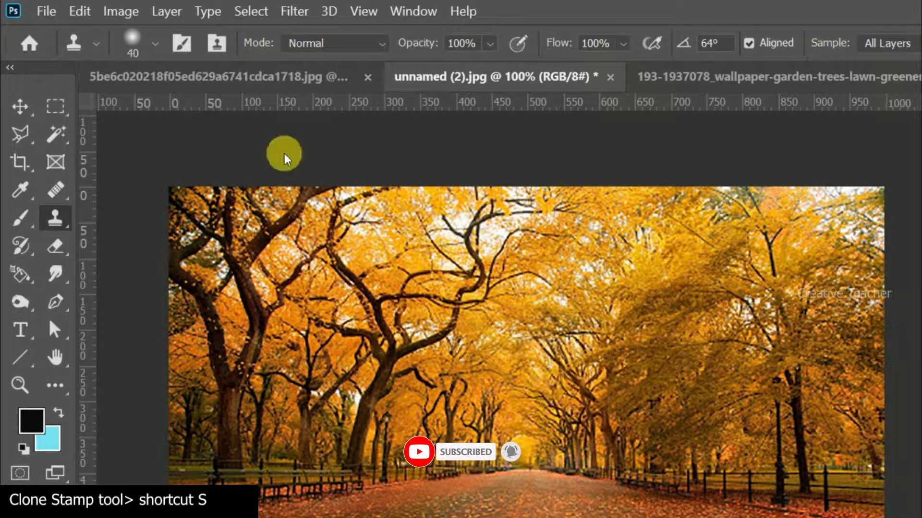
Use the Healing Brush to paint the garden image's trees and grass over the left part of unnamed (2).jpg, and compare both images.
click(54, 190)
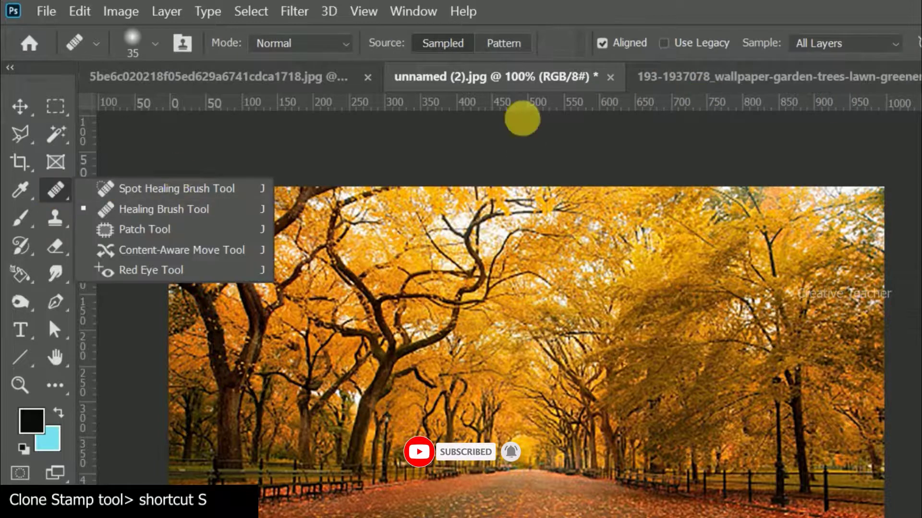
click(121, 209)
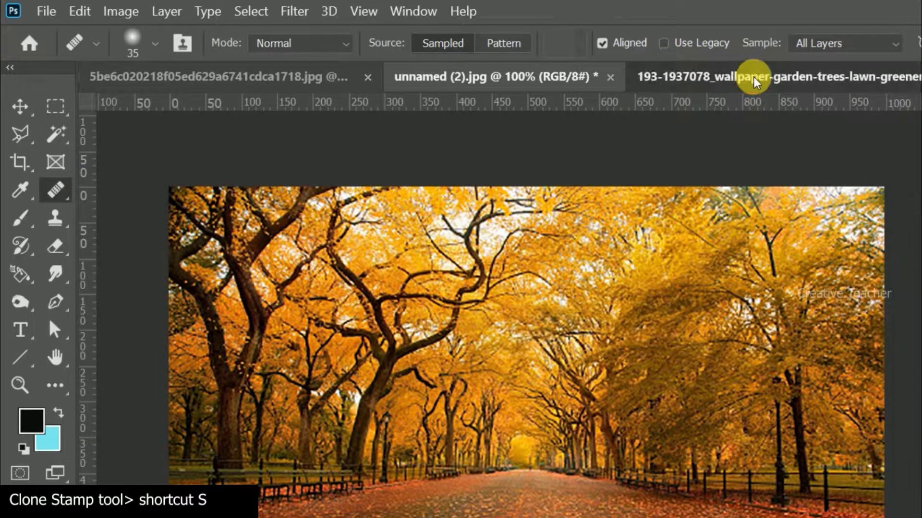
click(753, 82)
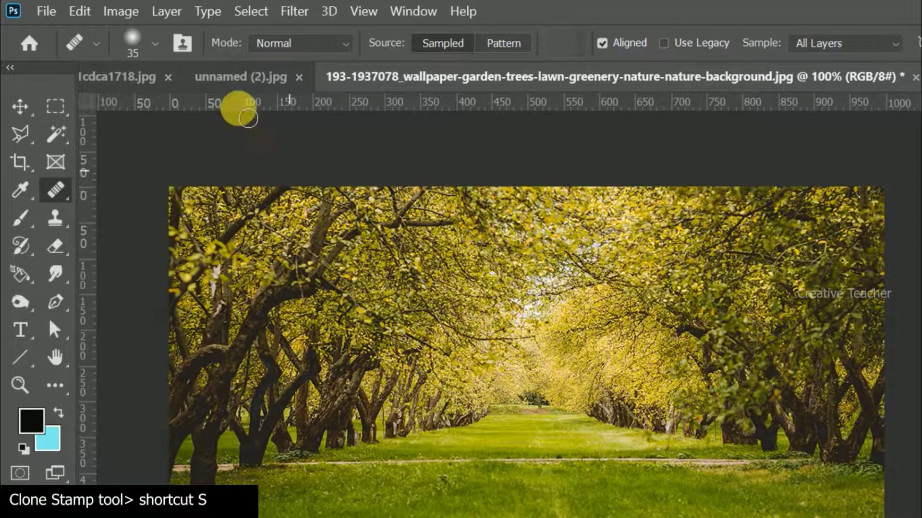
click(237, 76)
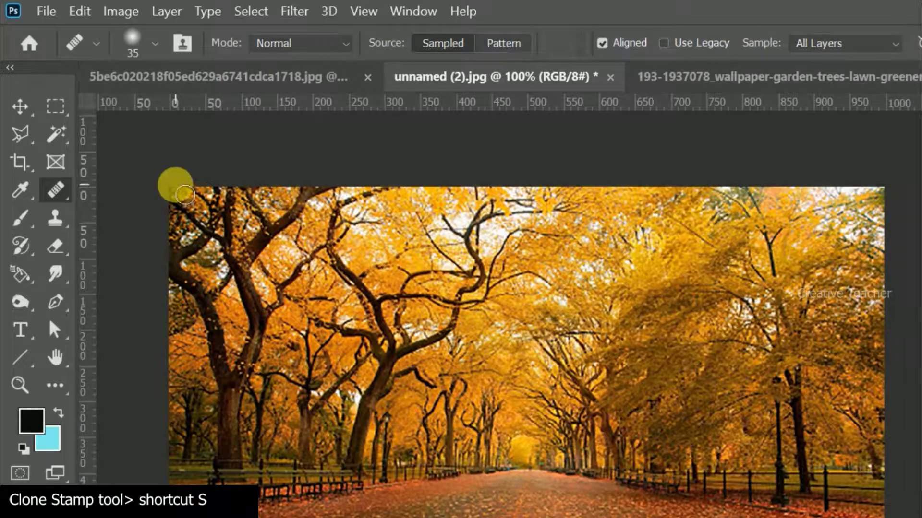
mouse_move(182, 204)
mouse_down()
mouse_move(410, 198)
mouse_move(195, 215)
mouse_move(460, 226)
mouse_move(411, 217)
mouse_move(132, 315)
mouse_move(105, 340)
mouse_move(60, 315)
mouse_move(191, 321)
mouse_move(269, 293)
mouse_move(186, 337)
mouse_move(304, 313)
mouse_move(232, 396)
mouse_move(172, 402)
mouse_move(257, 352)
mouse_move(397, 332)
mouse_move(291, 379)
mouse_move(423, 365)
mouse_move(298, 411)
mouse_move(374, 367)
mouse_move(366, 403)
mouse_move(95, 482)
mouse_move(375, 449)
mouse_move(377, 439)
mouse_move(289, 493)
mouse_move(259, 487)
mouse_move(288, 466)
mouse_up()
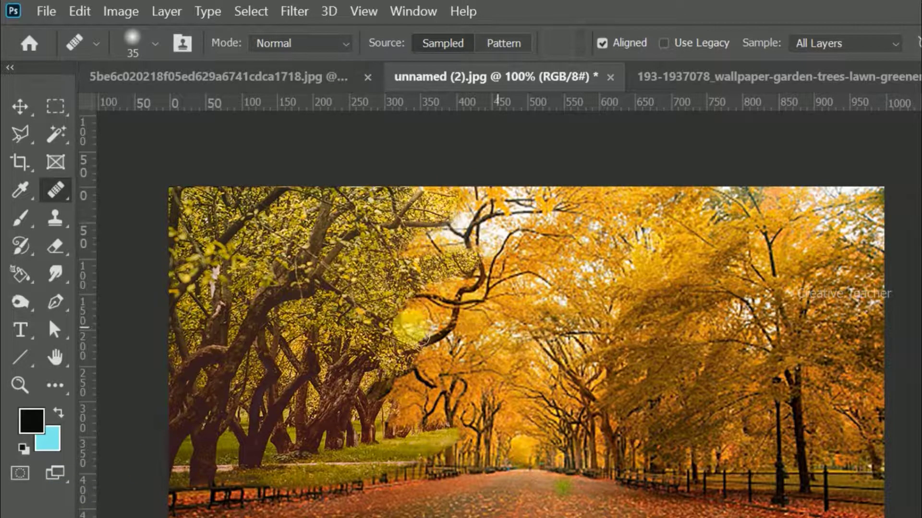
click(679, 77)
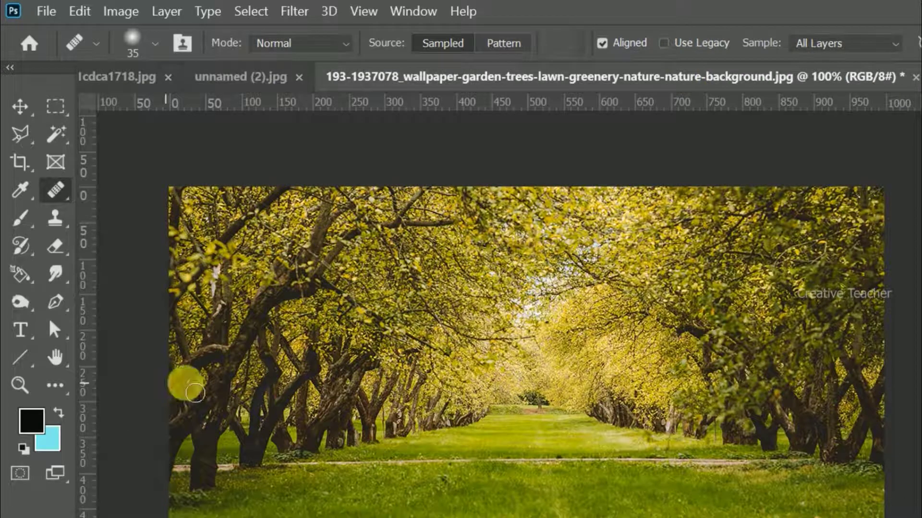
click(276, 80)
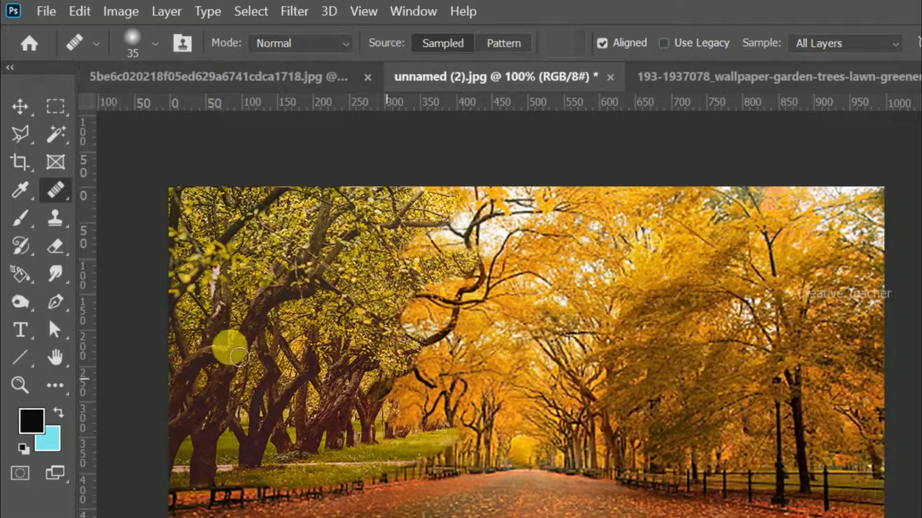